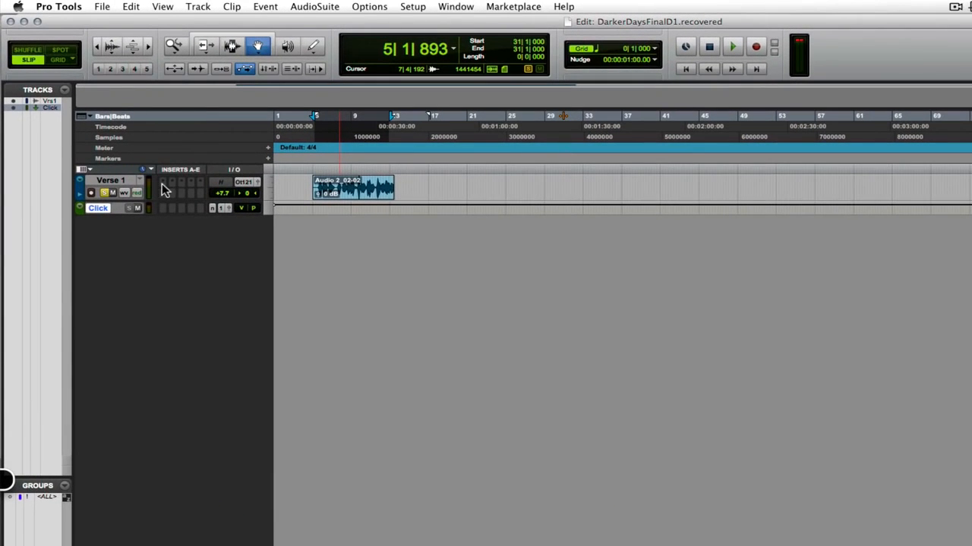
Step: Insert the mono Dyn3 Compressor/Limiter plug-in in the first insert slot of the Verse 1 track
{"action": "left_click", "coordinate": [166, 190]}
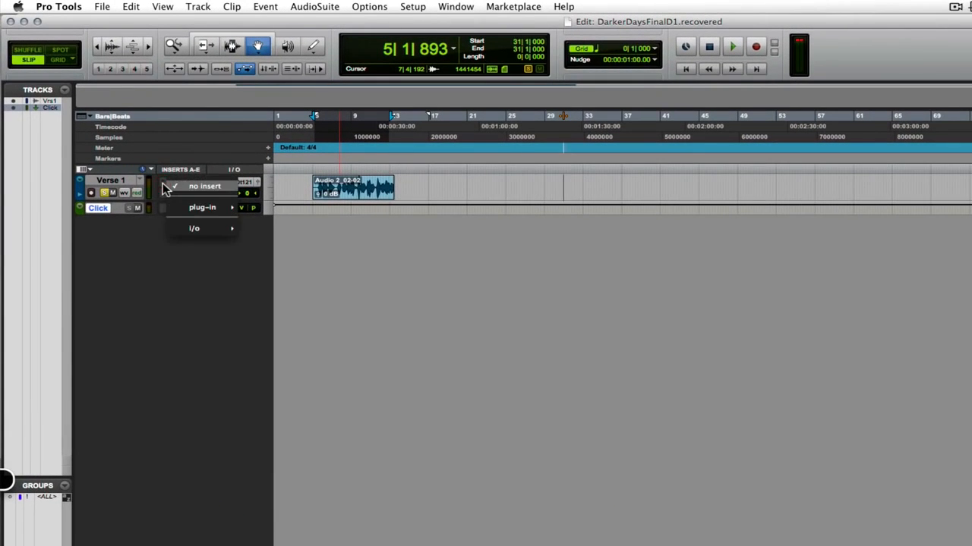
{"action": "mouse_move", "coordinate": [184, 210]}
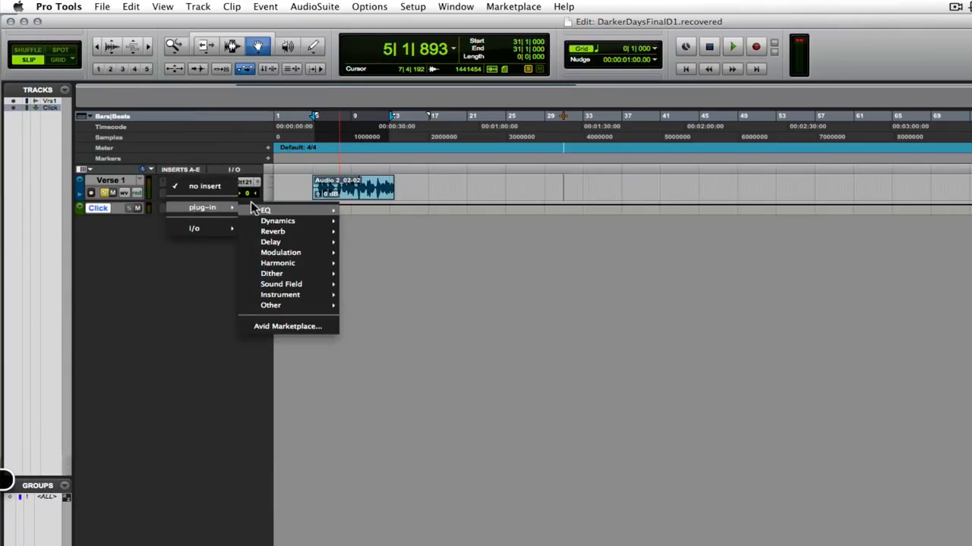
{"action": "mouse_move", "coordinate": [293, 223]}
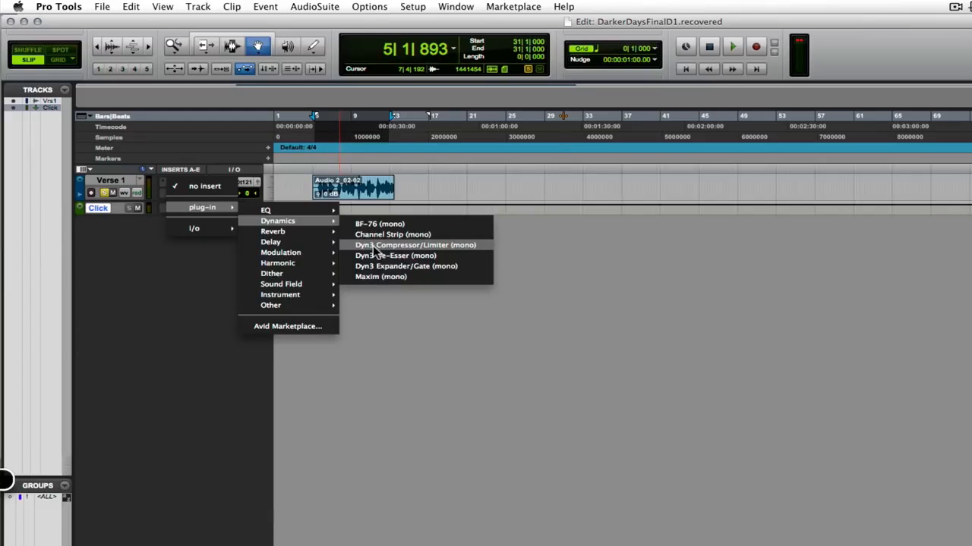
{"action": "left_click", "coordinate": [410, 249]}
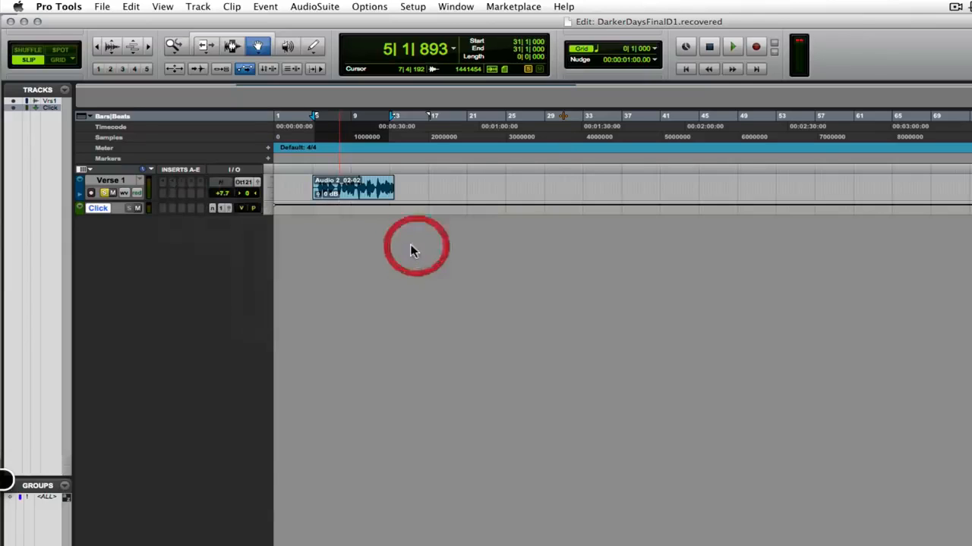
{"action": "left_click", "coordinate": [416, 224]}
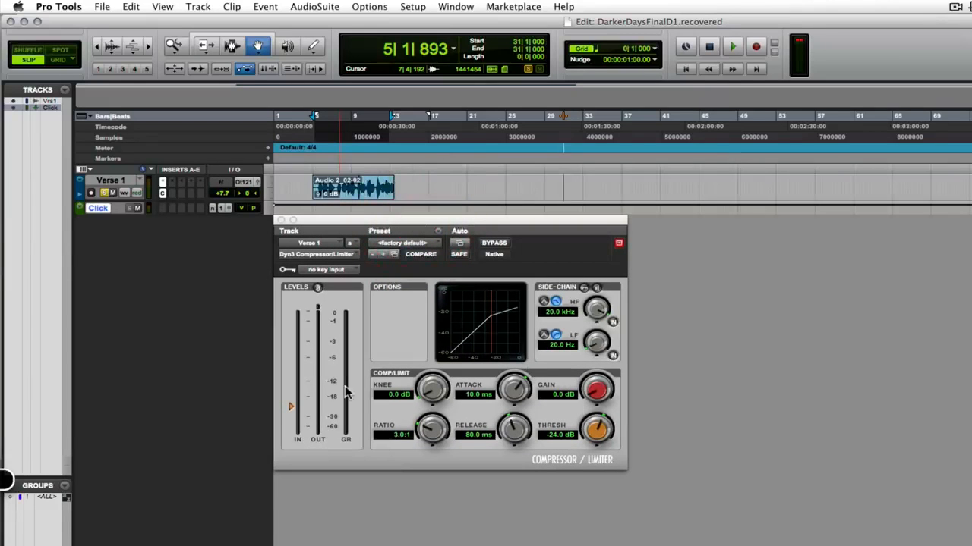
{"action": "left_click", "coordinate": [299, 339]}
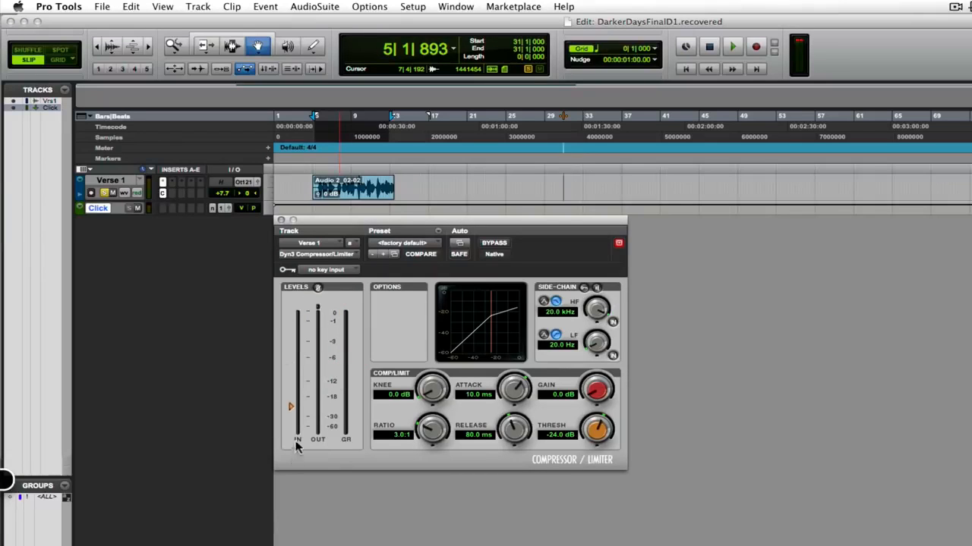
{"action": "left_click", "coordinate": [295, 388]}
{"action": "left_click", "coordinate": [318, 367]}
{"action": "left_click", "coordinate": [345, 360]}
{"action": "left_click", "coordinate": [343, 352]}
Step: Set the compressor's threshold to about -20.4 dB and its gain to 0.0 dB
{"action": "left_click_drag", "start_coordinate": [599, 391], "coordinate": [597, 403]}
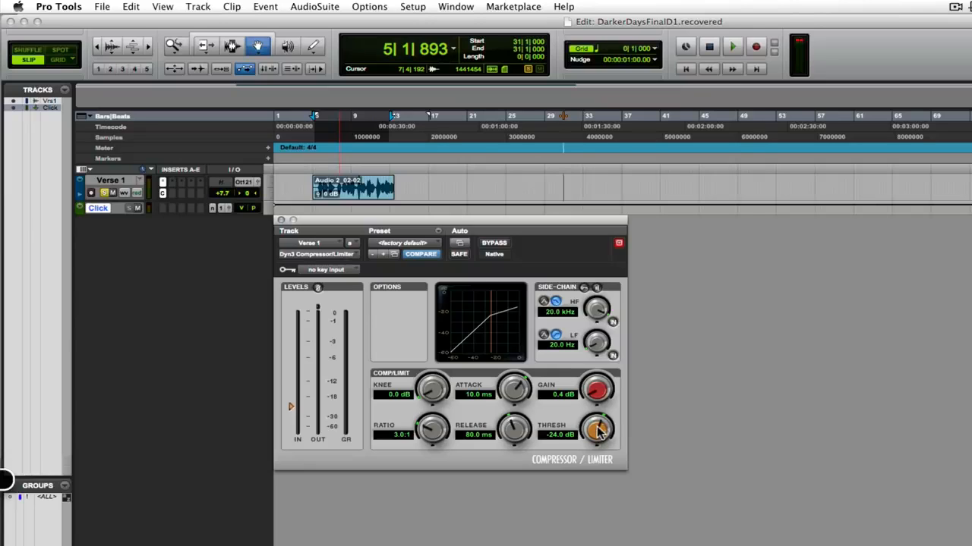
{"action": "mouse_move", "coordinate": [599, 431]}
{"action": "left_mouse_down"}
{"action": "mouse_move", "coordinate": [606, 423]}
{"action": "mouse_move", "coordinate": [600, 429]}
{"action": "left_mouse_up"}
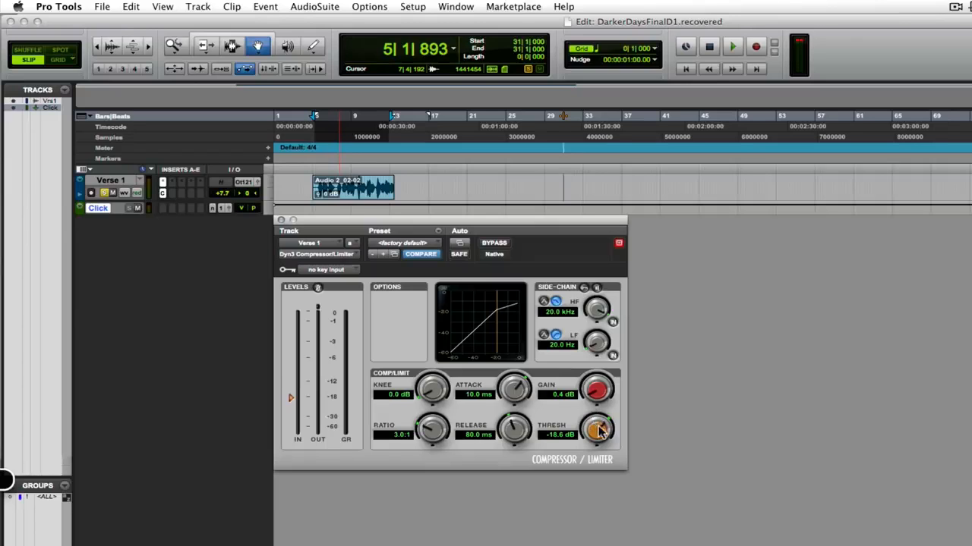
{"action": "left_click_drag", "start_coordinate": [599, 431], "coordinate": [599, 439]}
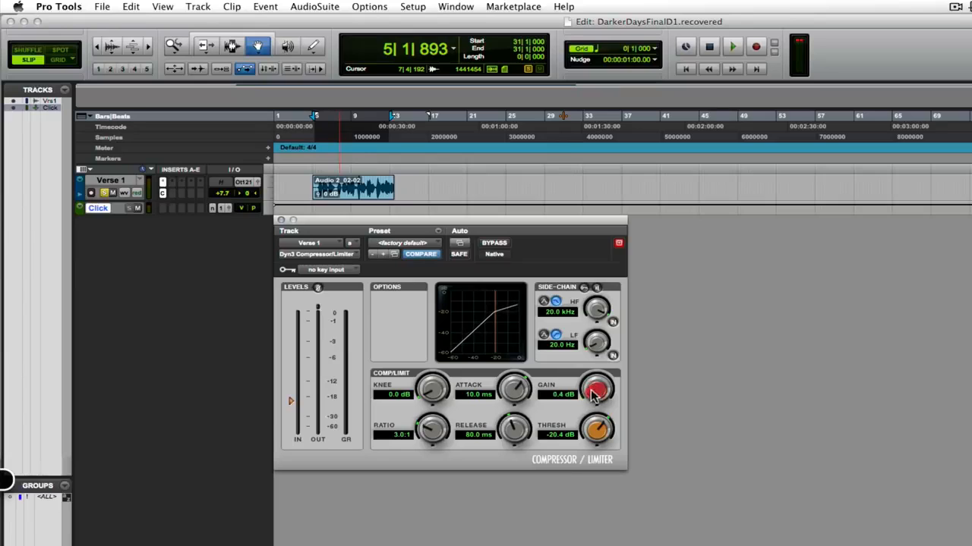
{"action": "left_click", "coordinate": [595, 397], "text": "alt"}
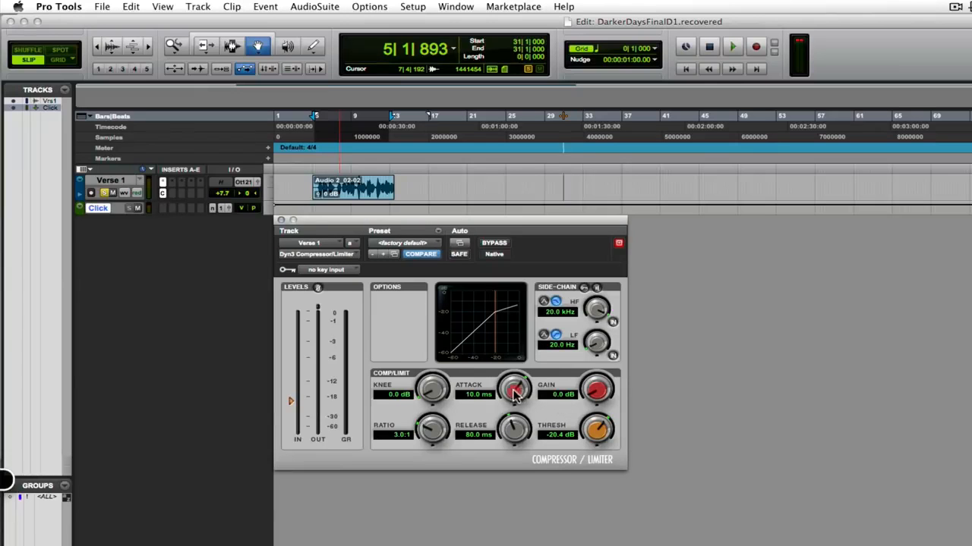
Step: Set the compressor's attack to about 684.7 us and its release to about 85.5 ms
{"action": "left_click_drag", "start_coordinate": [514, 392], "coordinate": [514, 393]}
{"action": "left_click_drag", "start_coordinate": [514, 393], "coordinate": [513, 400]}
{"action": "left_click_drag", "start_coordinate": [513, 400], "coordinate": [513, 400]}
{"action": "left_click_drag", "start_coordinate": [517, 433], "coordinate": [516, 432]}
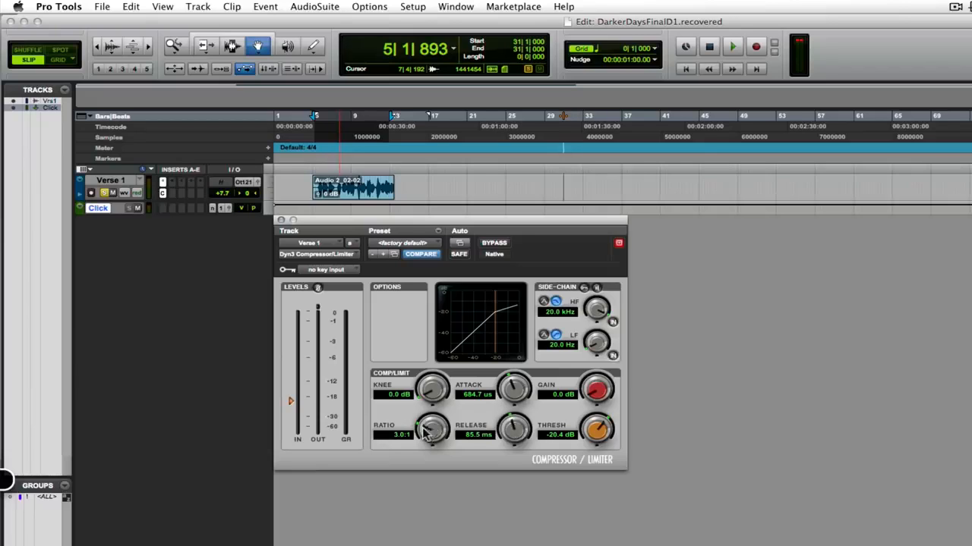
Step: Adjust the compressor to a ratio of 2.2:1, a threshold of about -20.1 dB and a gain of about 0.3 dB
{"action": "left_click_drag", "start_coordinate": [431, 429], "coordinate": [430, 442]}
{"action": "left_click_drag", "start_coordinate": [596, 391], "coordinate": [596, 388]}
{"action": "mouse_move", "coordinate": [599, 430]}
{"action": "left_mouse_down"}
{"action": "mouse_move", "coordinate": [603, 418]}
{"action": "mouse_move", "coordinate": [600, 440]}
{"action": "left_mouse_up"}
{"action": "left_click_drag", "start_coordinate": [597, 396], "coordinate": [597, 398]}
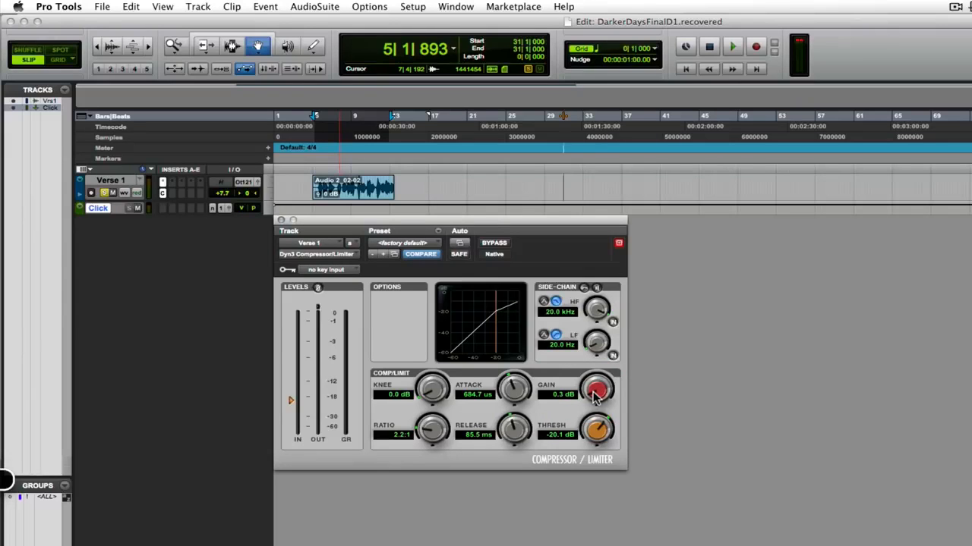
Step: Listen to the verse with the compressor bypassed, and re-enable the compressor once playback is stopped
{"action": "left_click", "coordinate": [494, 244]}
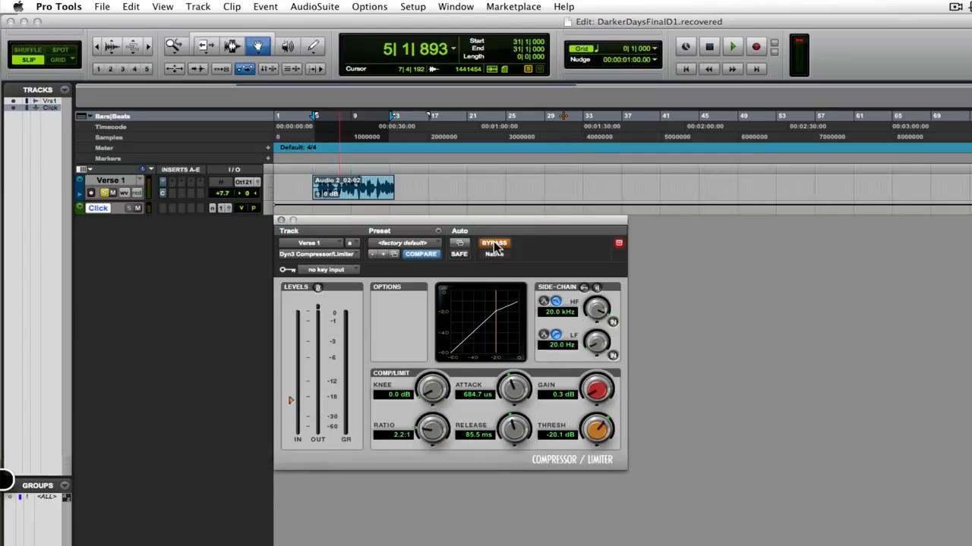
{"action": "key", "text": "space"}
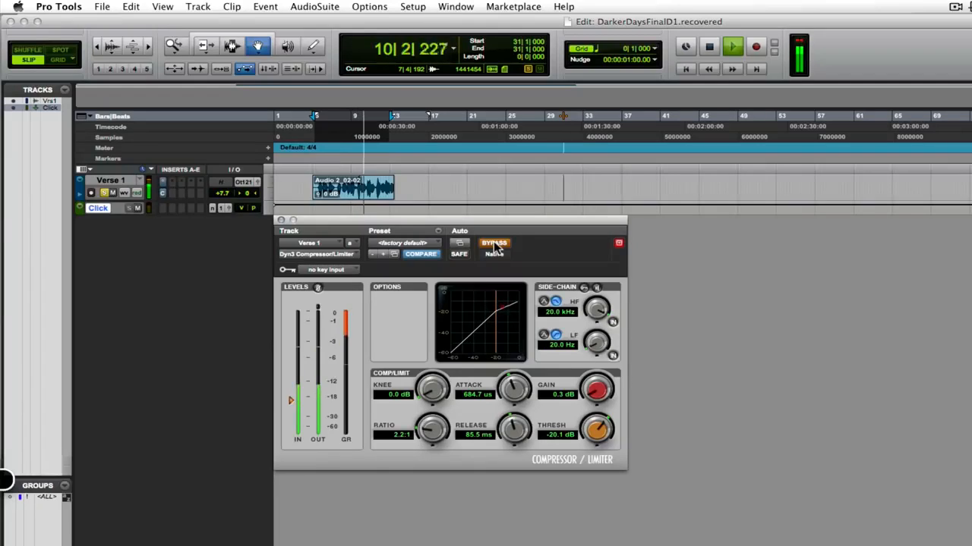
{"action": "key", "text": "space"}
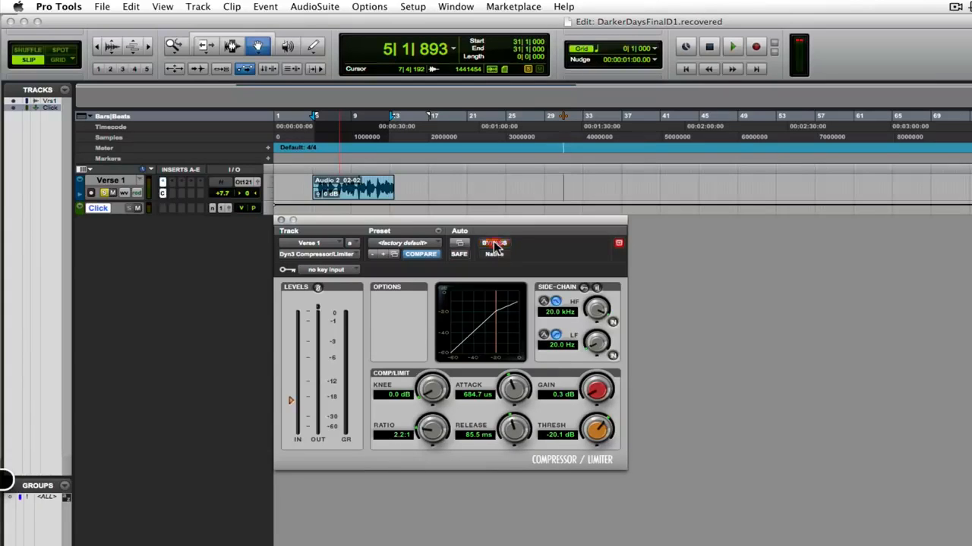
{"action": "left_click", "coordinate": [494, 244]}
Step: With the Mix window displayed, set the compressor's threshold to about -26.1 dB and its gain to about 2.1 dB
{"action": "key", "text": "super+equal"}
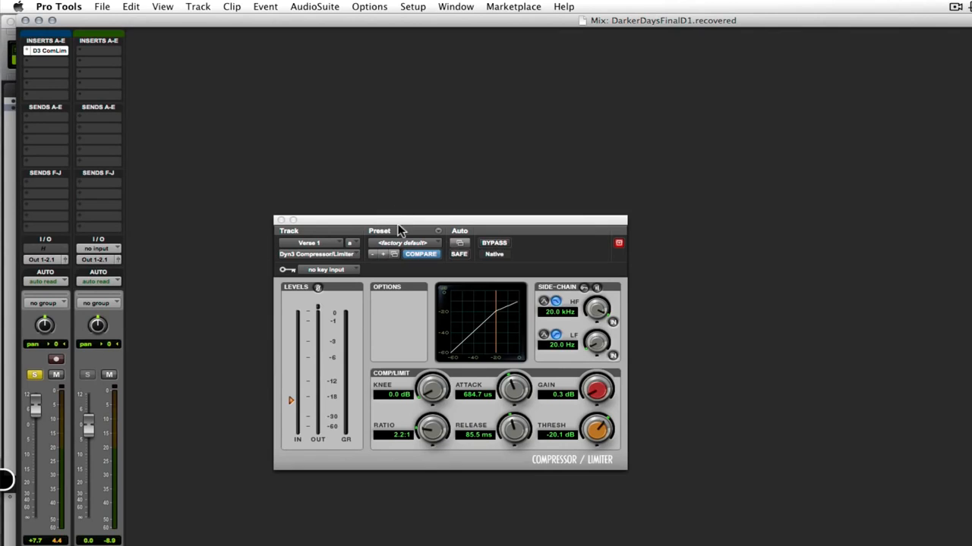
{"action": "left_click_drag", "start_coordinate": [398, 229], "coordinate": [302, 162]}
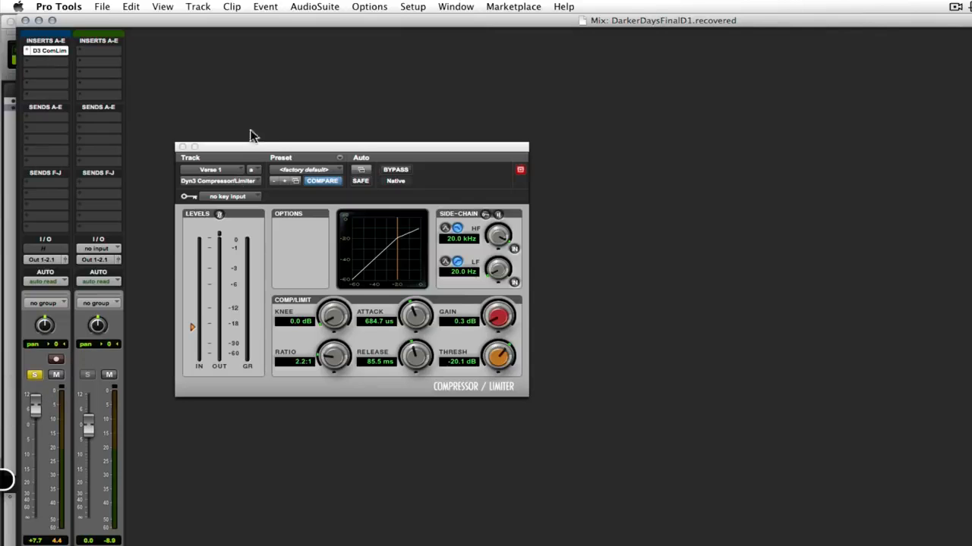
{"action": "left_click_drag", "start_coordinate": [245, 148], "coordinate": [215, 165]}
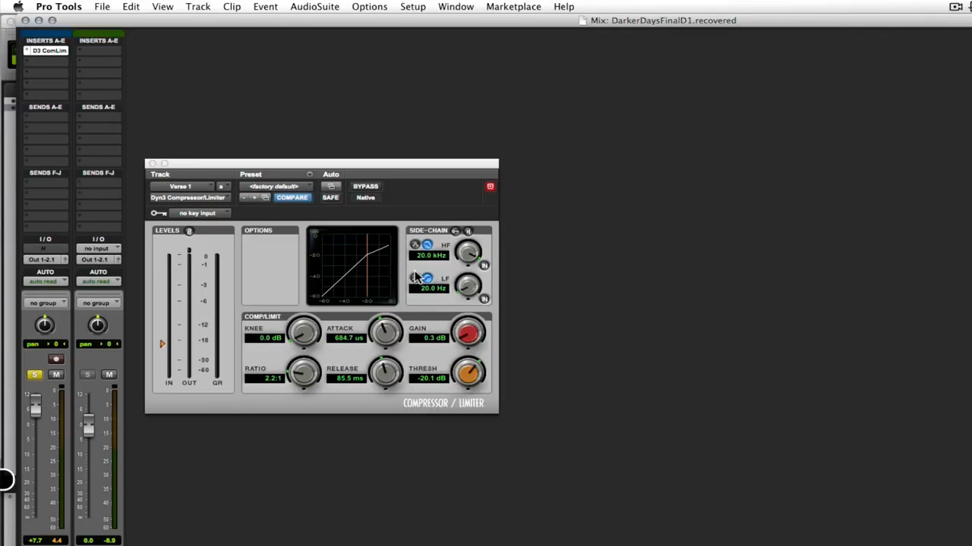
{"action": "left_click_drag", "start_coordinate": [483, 385], "coordinate": [466, 387]}
{"action": "left_click_drag", "start_coordinate": [466, 338], "coordinate": [467, 334]}
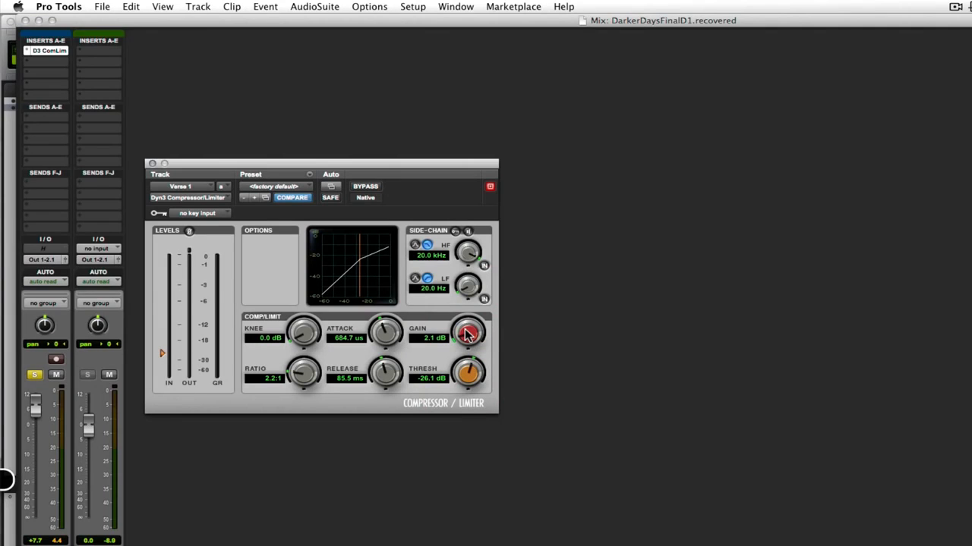
Step: Return to the Edit window and, while playing the verse, set the compressor's threshold to about -32.8 dB and gain to about 4.3 dB
{"action": "key", "text": "super+equal"}
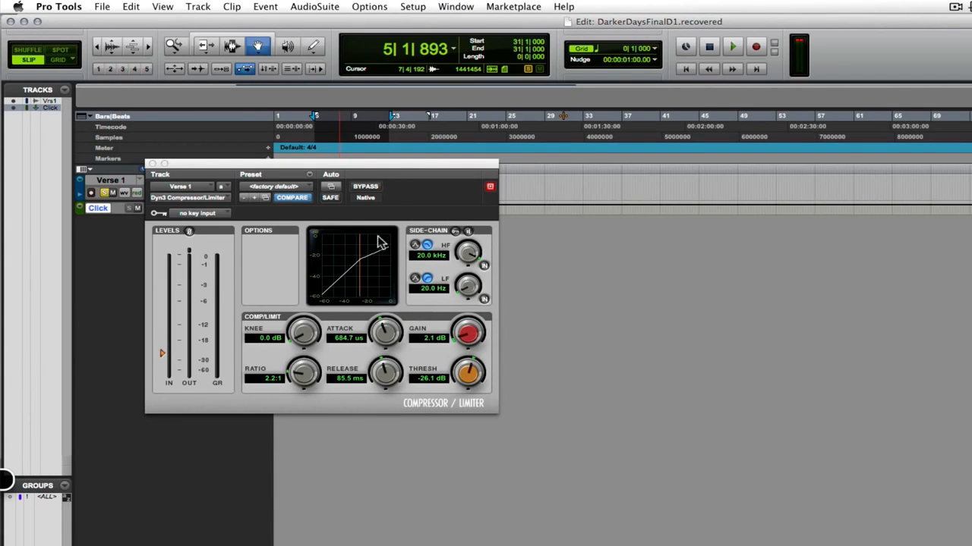
{"action": "left_click_drag", "start_coordinate": [391, 167], "coordinate": [520, 225]}
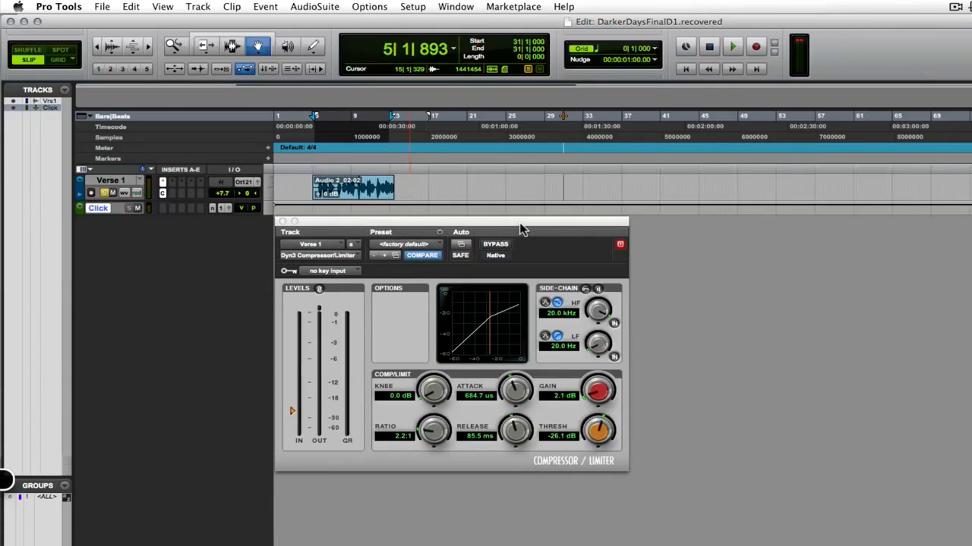
{"action": "key", "text": "space"}
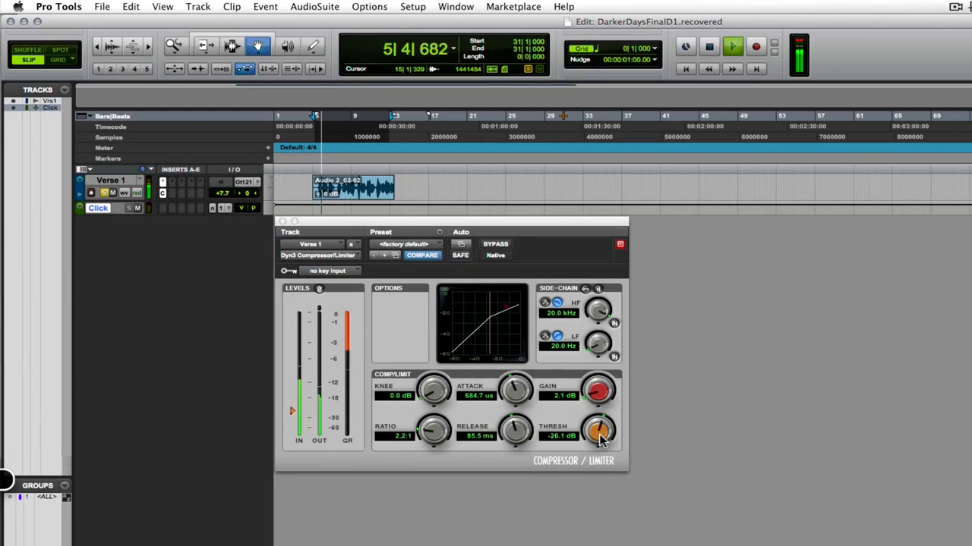
{"action": "left_click_drag", "start_coordinate": [598, 429], "coordinate": [591, 454]}
{"action": "left_click_drag", "start_coordinate": [598, 395], "coordinate": [594, 382]}
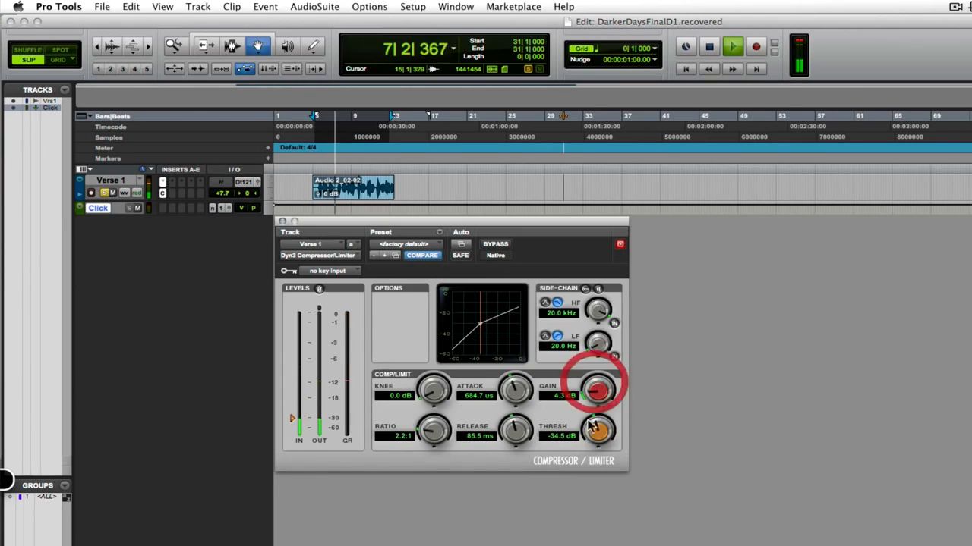
{"action": "left_click_drag", "start_coordinate": [592, 432], "coordinate": [594, 427]}
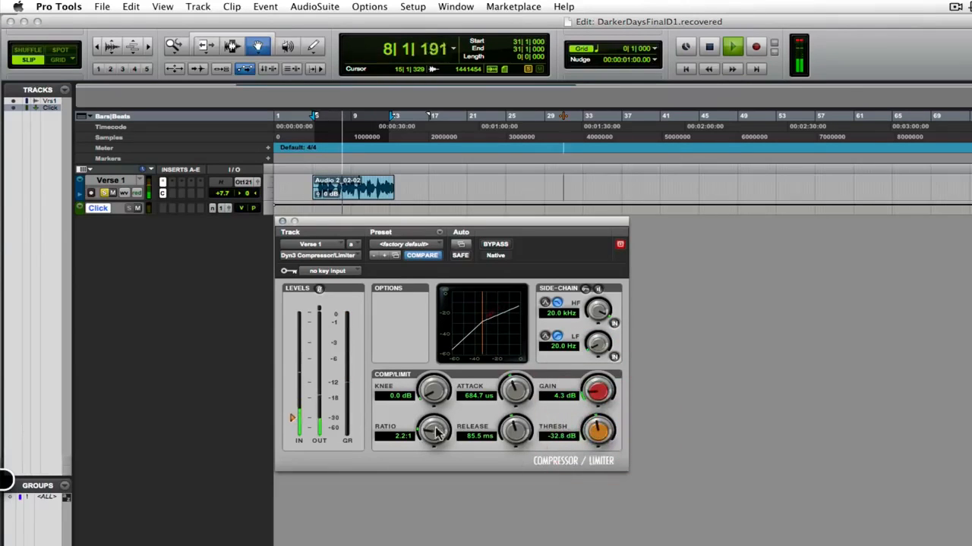
Step: Set the ratio to 2.5:1 and the gain to about 3.3 dB, lower the threshold further, and stop playback
{"action": "mouse_move", "coordinate": [436, 431]}
{"action": "left_mouse_down"}
{"action": "mouse_move", "coordinate": [435, 410]}
{"action": "mouse_move", "coordinate": [433, 439]}
{"action": "left_mouse_up"}
{"action": "mouse_move", "coordinate": [604, 401]}
{"action": "left_mouse_down"}
{"action": "mouse_move", "coordinate": [596, 392]}
{"action": "mouse_move", "coordinate": [594, 417]}
{"action": "mouse_move", "coordinate": [596, 403]}
{"action": "left_mouse_up"}
{"action": "mouse_move", "coordinate": [600, 437]}
{"action": "left_mouse_down"}
{"action": "mouse_move", "coordinate": [602, 425]}
{"action": "mouse_move", "coordinate": [588, 448]}
{"action": "left_mouse_up"}
{"action": "key", "text": "space"}
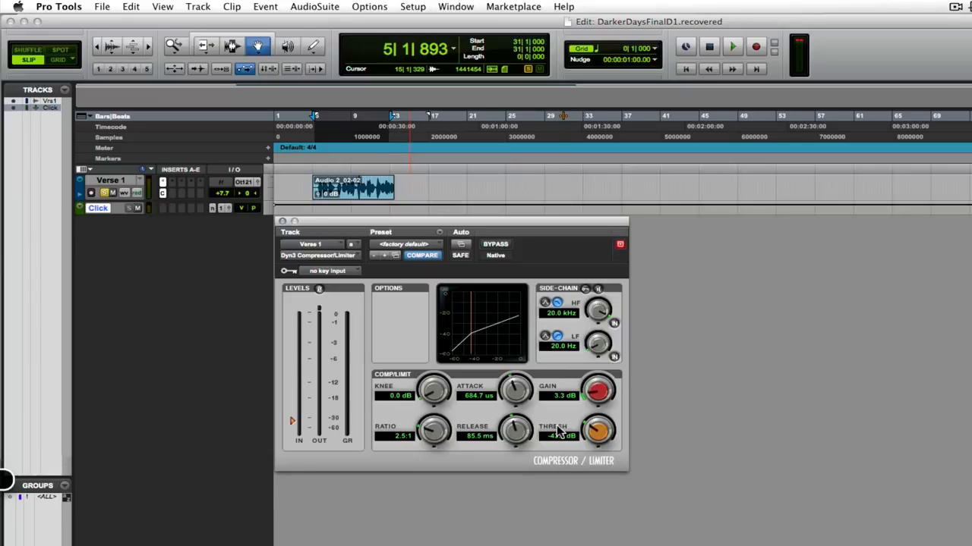
Step: Raise the compressor's threshold to about -30.7 dB and its gain to about 5.4 dB
{"action": "mouse_move", "coordinate": [598, 428]}
{"action": "left_mouse_down"}
{"action": "mouse_move", "coordinate": [597, 413]}
{"action": "mouse_move", "coordinate": [596, 424]}
{"action": "left_mouse_up"}
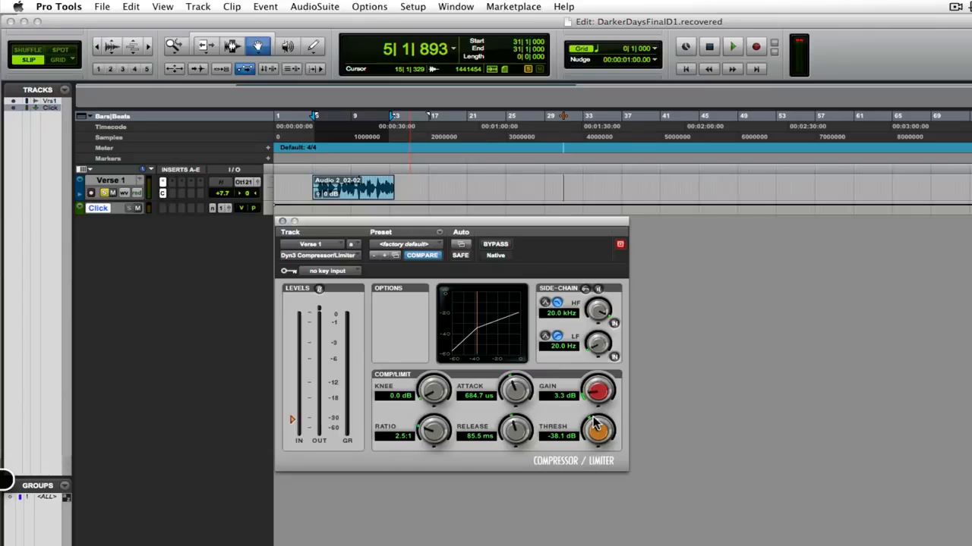
{"action": "left_click", "coordinate": [599, 431]}
{"action": "left_click_drag", "start_coordinate": [599, 430], "coordinate": [601, 390]}
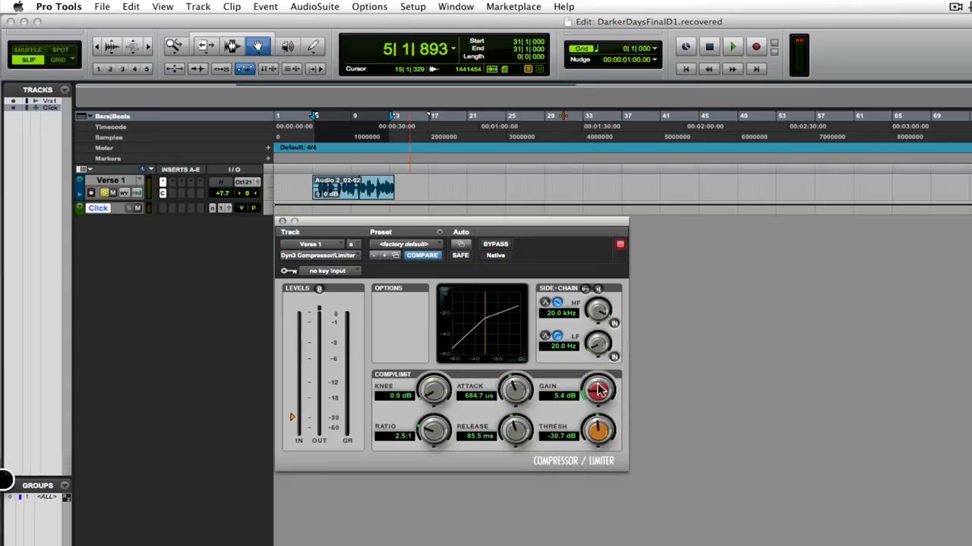